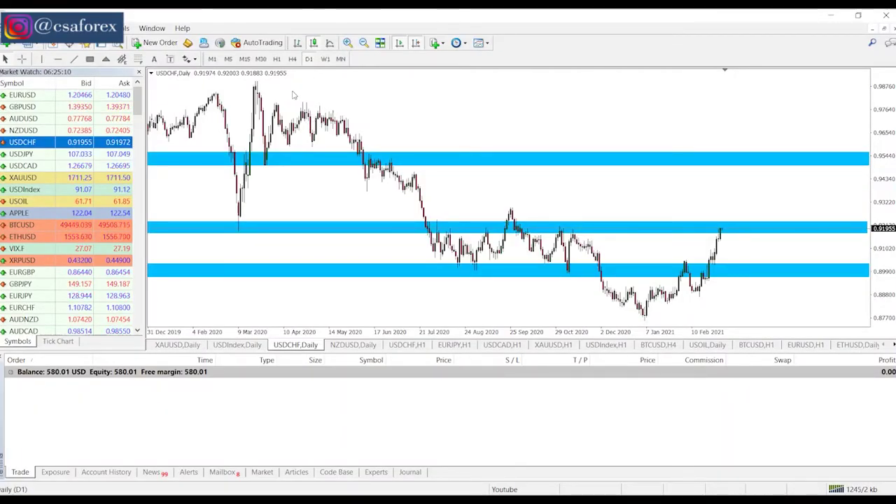
Preview the USDCHF chart on the monthly, weekly, H4, H1 and M30 timeframes, ending on the daily timeframe.
{"action": "left_click", "coordinate": [341, 59]}
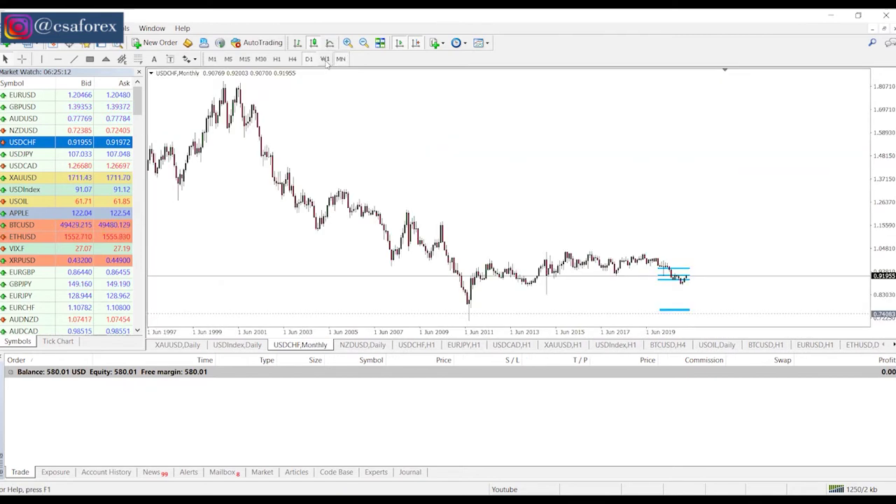
{"action": "left_click", "coordinate": [324, 59]}
{"action": "left_click", "coordinate": [292, 59]}
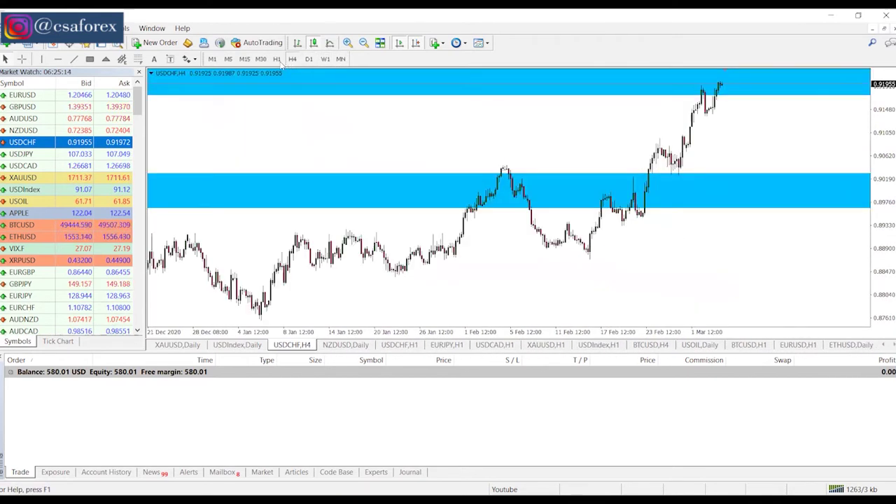
{"action": "left_click", "coordinate": [277, 59]}
{"action": "left_click", "coordinate": [260, 59]}
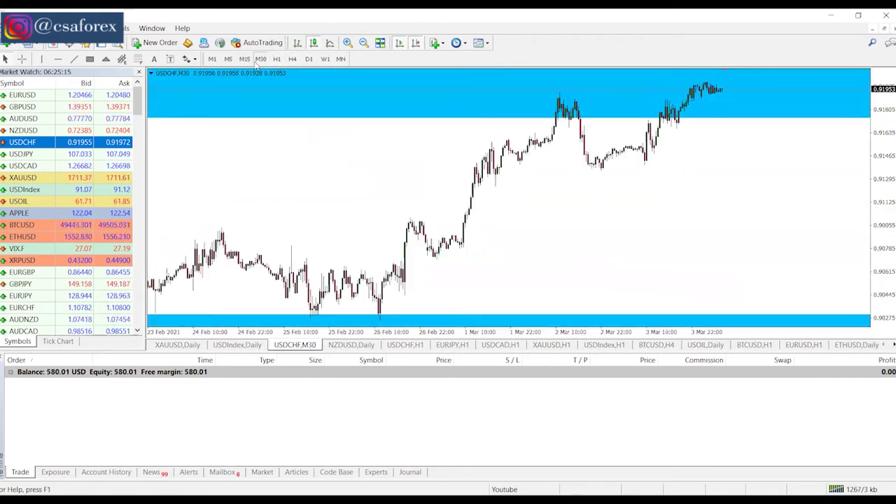
{"action": "left_click", "coordinate": [306, 60]}
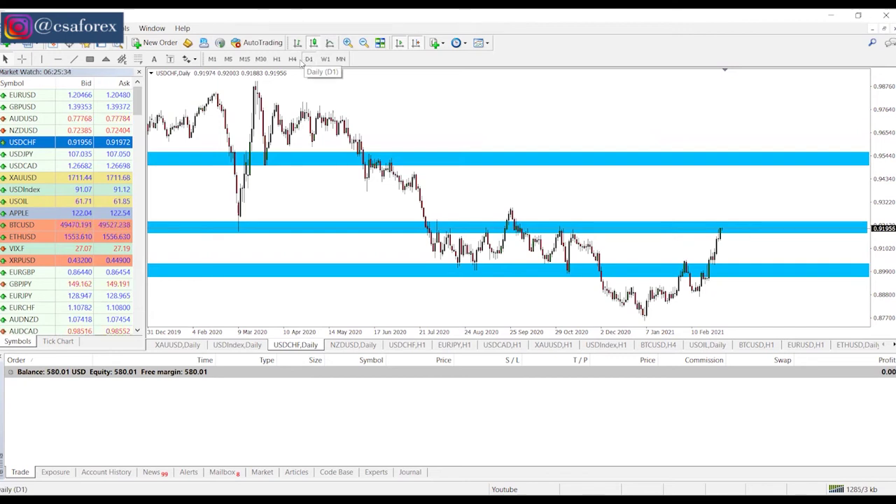
Compare the USDCHF price action on the H4, H1, M30 and M1 timeframes and return to the daily chart.
{"action": "left_click", "coordinate": [292, 58]}
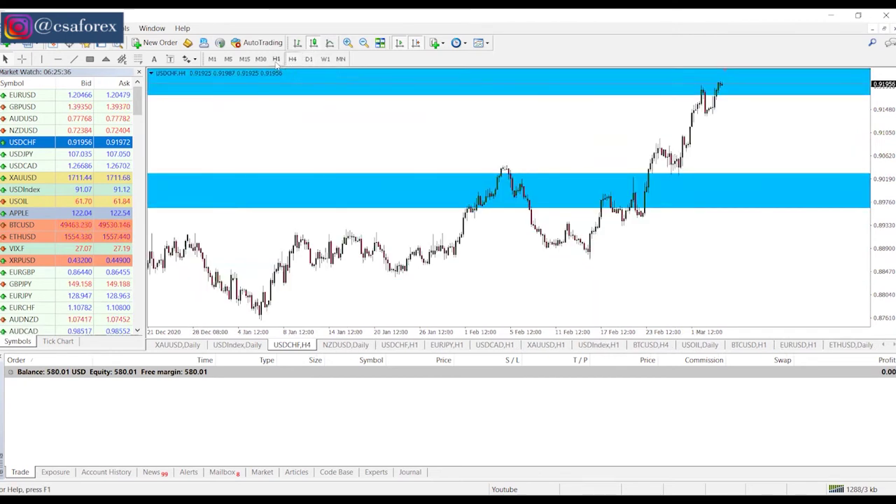
{"action": "left_click", "coordinate": [277, 59]}
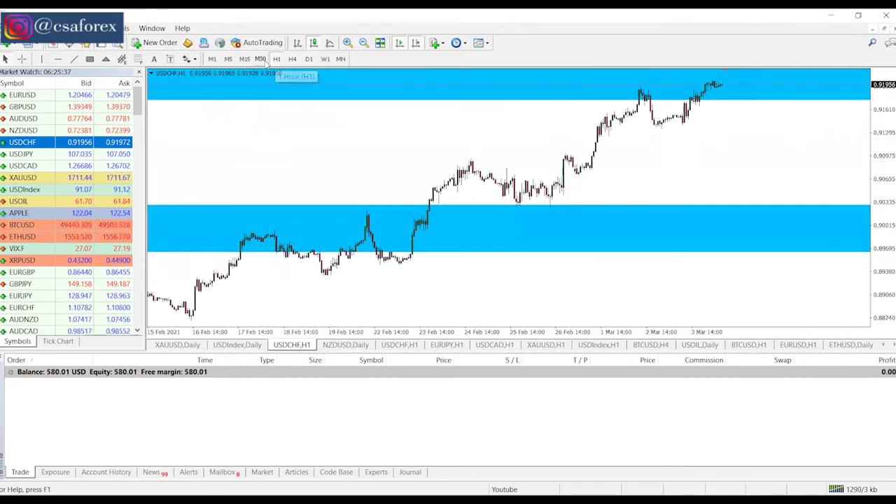
{"action": "left_click", "coordinate": [260, 59]}
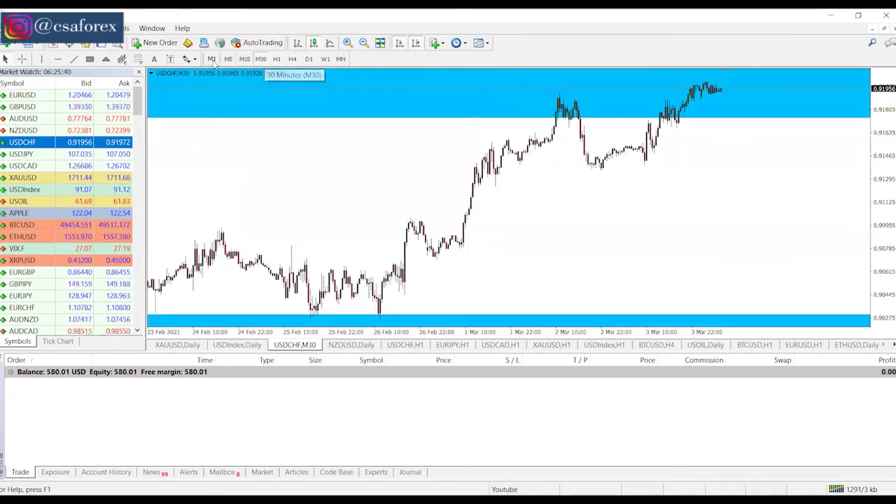
{"action": "left_click", "coordinate": [212, 58]}
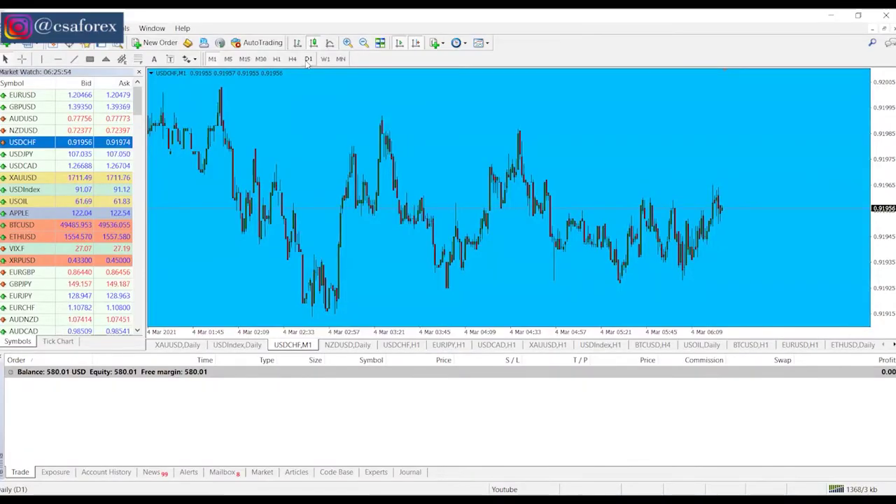
{"action": "left_click", "coordinate": [308, 60]}
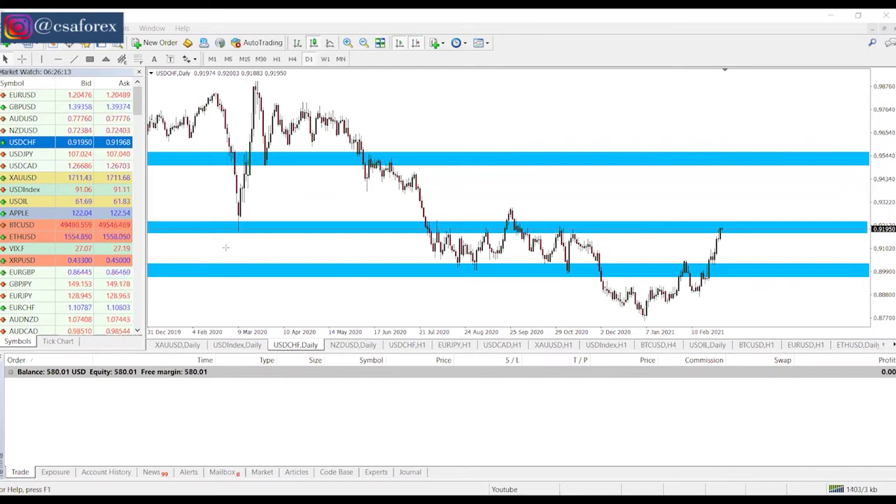
Mark price reactions at the middle blue zone with red arrows, box the latest candles in red, and erase the markings.
{"action": "left_click_drag", "start_coordinate": [224, 248], "coordinate": [239, 231]}
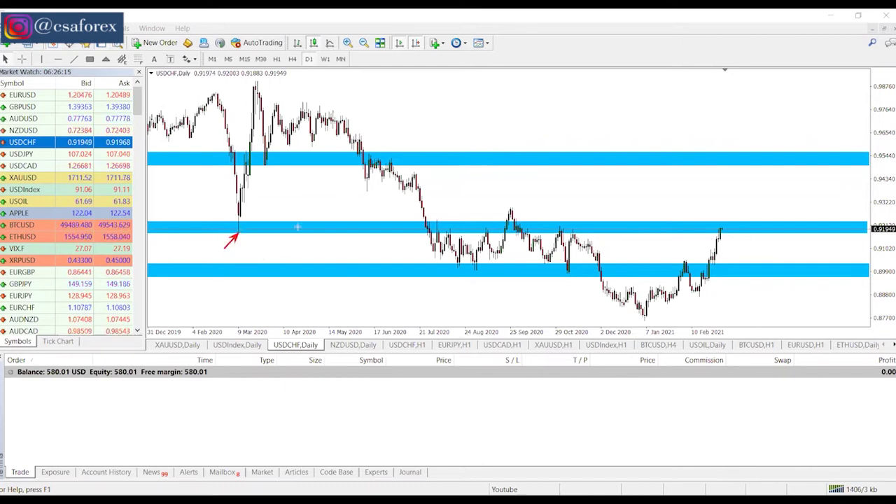
{"action": "mouse_move", "coordinate": [433, 192]}
{"action": "left_mouse_down"}
{"action": "mouse_move", "coordinate": [437, 222]}
{"action": "mouse_move", "coordinate": [452, 210]}
{"action": "mouse_move", "coordinate": [452, 225]}
{"action": "mouse_move", "coordinate": [473, 214]}
{"action": "mouse_move", "coordinate": [477, 225]}
{"action": "left_mouse_up"}
{"action": "left_click_drag", "start_coordinate": [481, 192], "coordinate": [503, 208]}
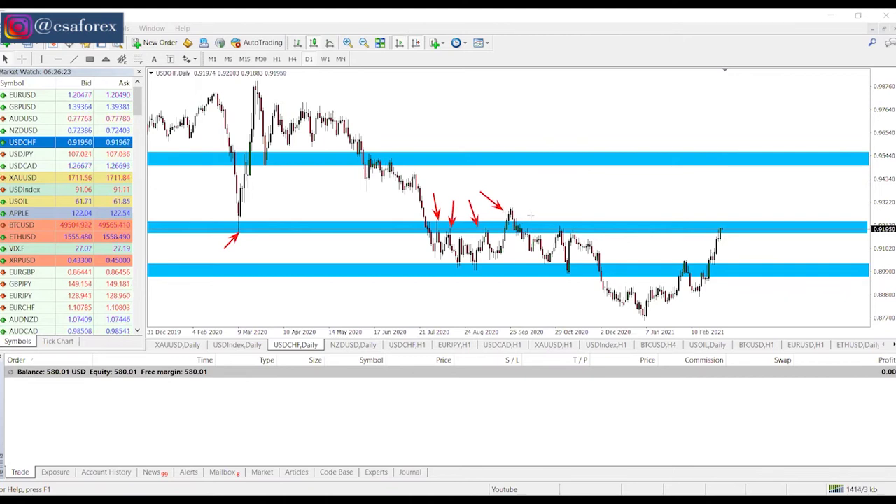
{"action": "mouse_move", "coordinate": [533, 206]}
{"action": "left_mouse_down"}
{"action": "mouse_move", "coordinate": [530, 225]}
{"action": "mouse_move", "coordinate": [554, 214]}
{"action": "mouse_move", "coordinate": [558, 221]}
{"action": "mouse_move", "coordinate": [569, 213]}
{"action": "mouse_move", "coordinate": [571, 223]}
{"action": "left_mouse_up"}
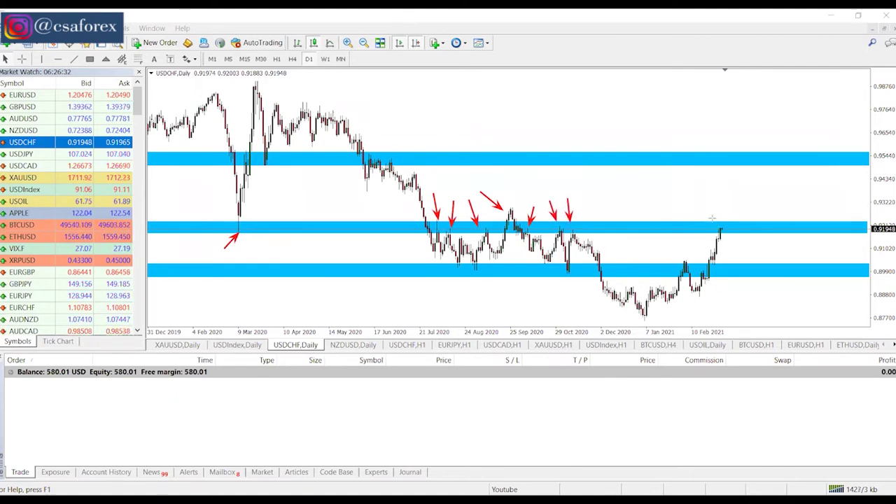
{"action": "left_click_drag", "start_coordinate": [710, 219], "coordinate": [746, 239]}
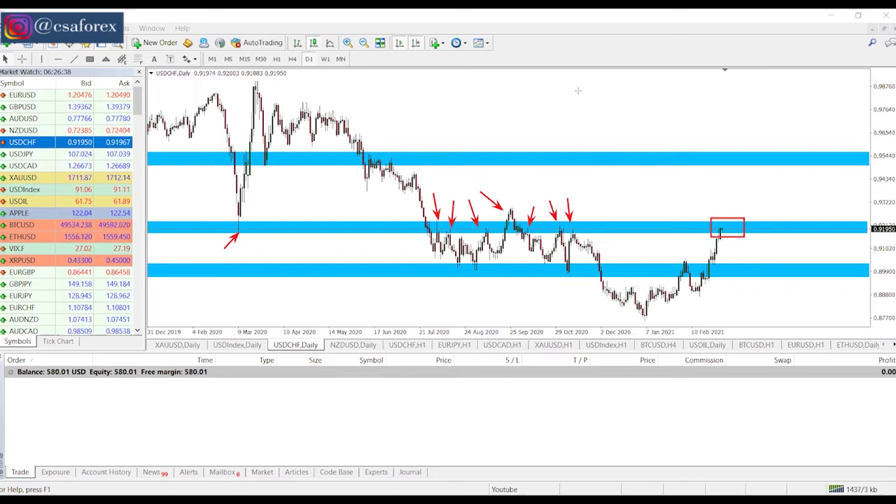
{"action": "key", "text": "BackSpace"}
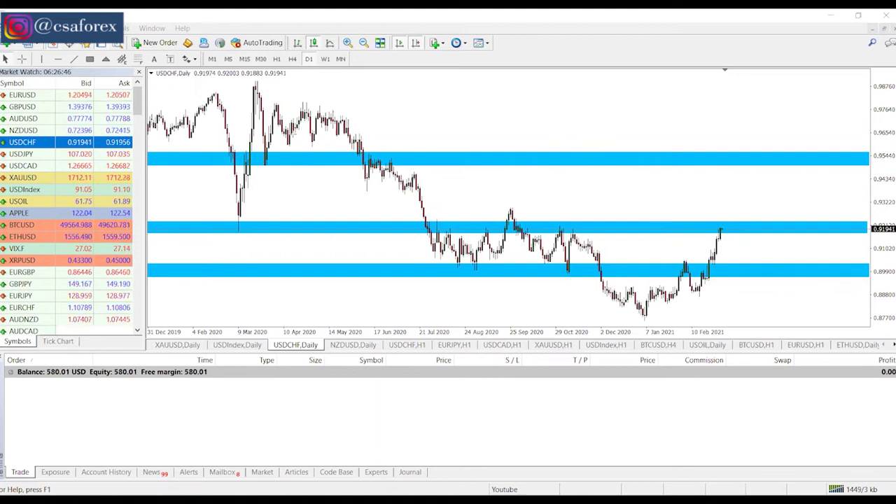
Measure with the crosshair from the latest price in the middle blue zone down to the lower blue zone.
{"action": "right_click", "coordinate": [21, 61]}
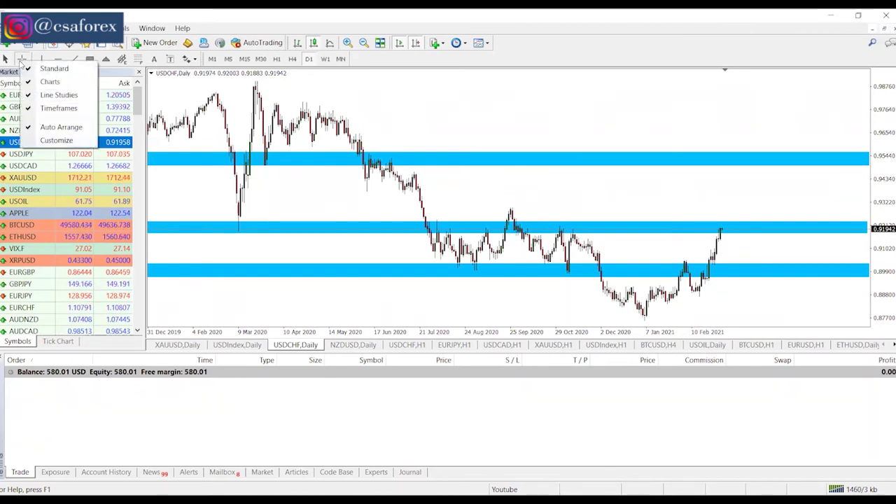
{"action": "key", "text": "Escape"}
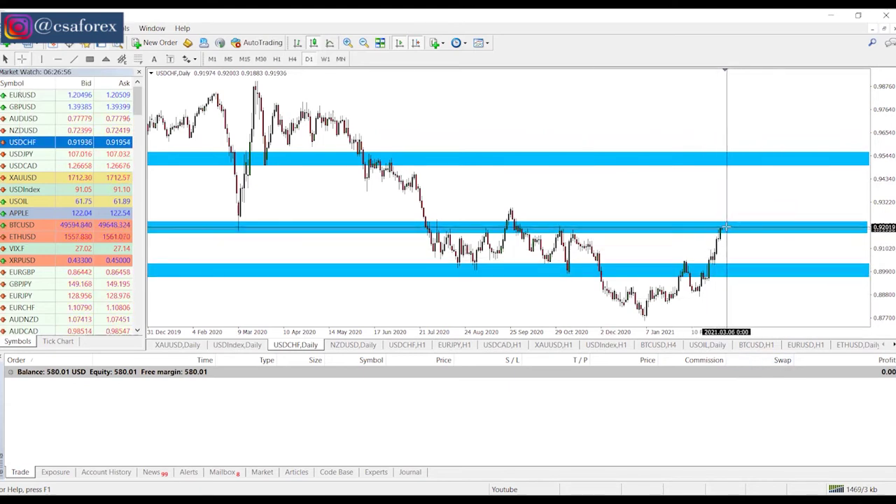
{"action": "left_click_drag", "start_coordinate": [725, 228], "coordinate": [726, 271]}
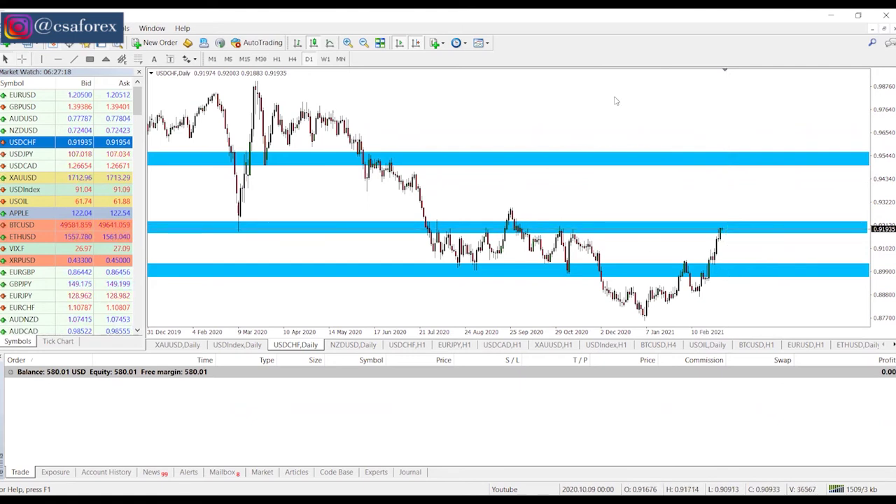
Compare the H4 and H1 charts, and measure on H4 from the latest price up to the upper edge of its blue zone.
{"action": "left_click", "coordinate": [291, 59]}
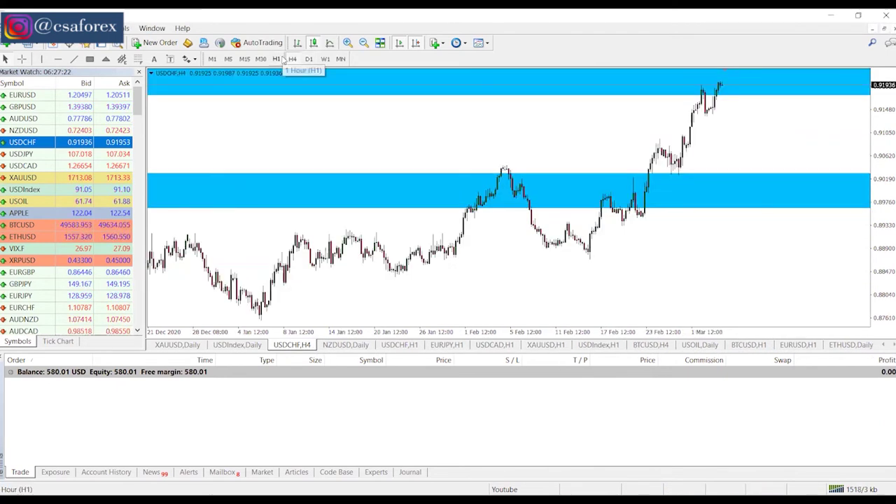
{"action": "left_click", "coordinate": [276, 59]}
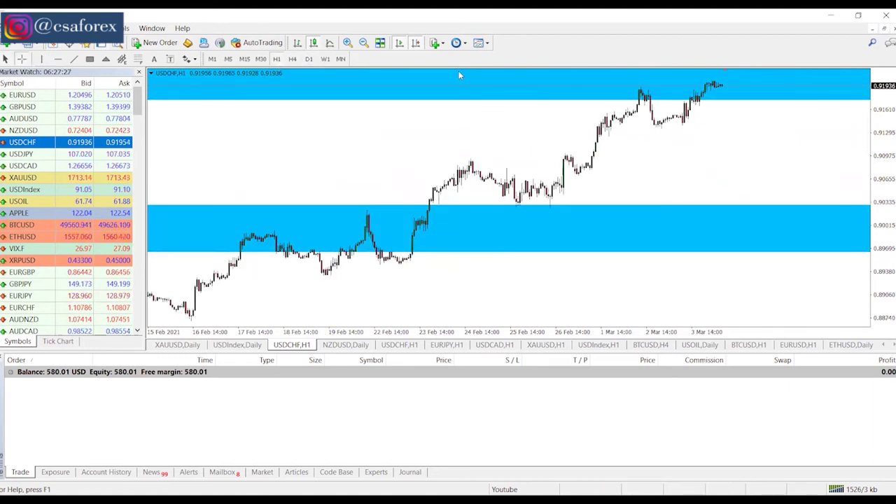
{"action": "middle_click", "coordinate": [504, 73]}
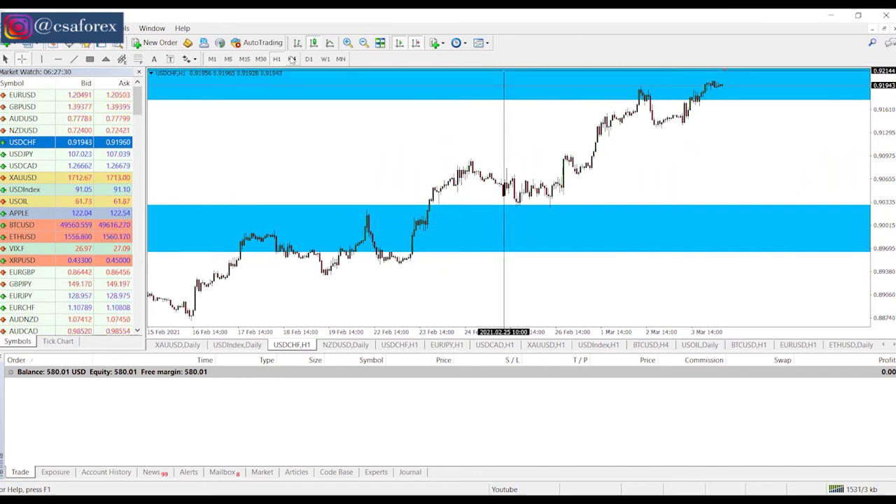
{"action": "left_click", "coordinate": [292, 59]}
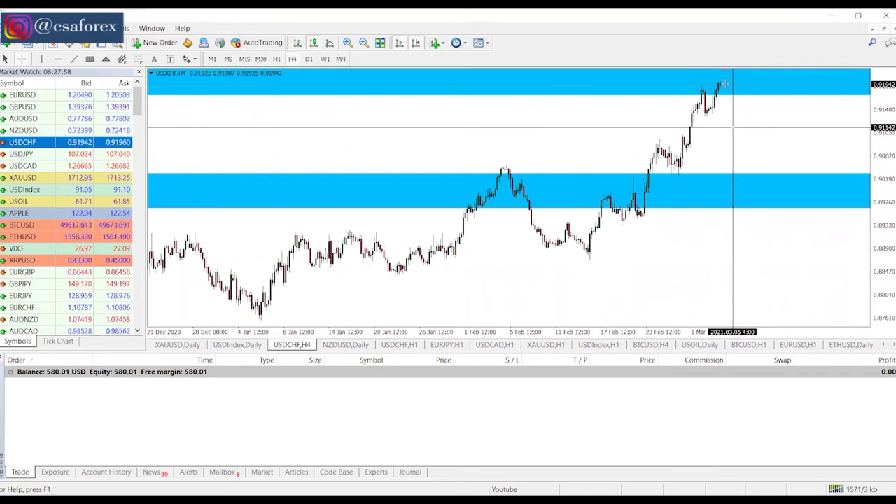
{"action": "left_click_drag", "start_coordinate": [728, 84], "coordinate": [732, 70]}
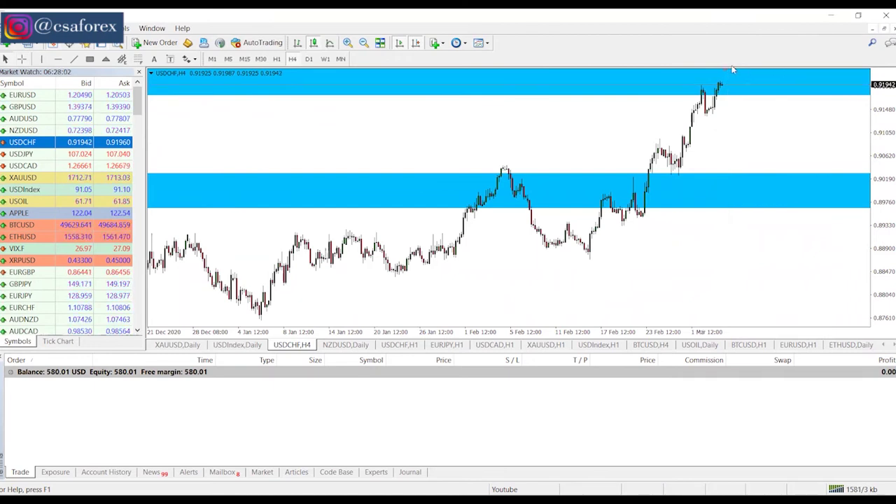
Inspect the latest price inside the blue zone on the H1 and M5 timeframes and return to the daily chart.
{"action": "left_click", "coordinate": [276, 59]}
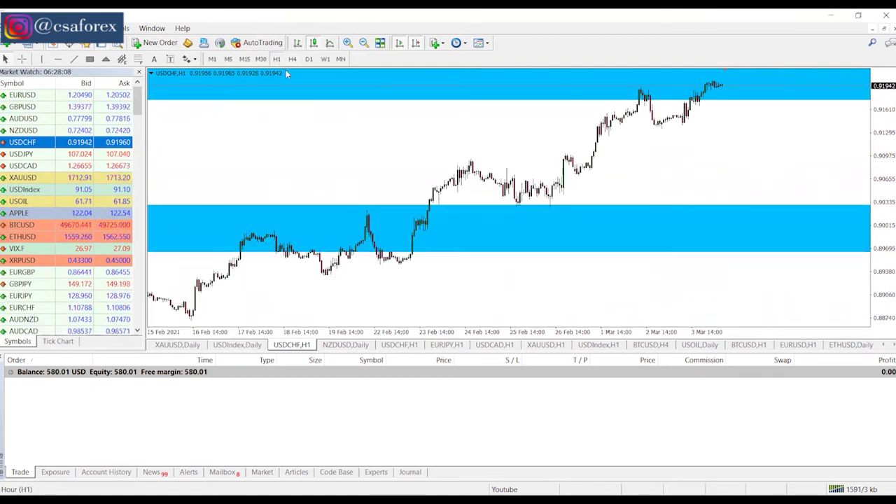
{"action": "left_click", "coordinate": [228, 58]}
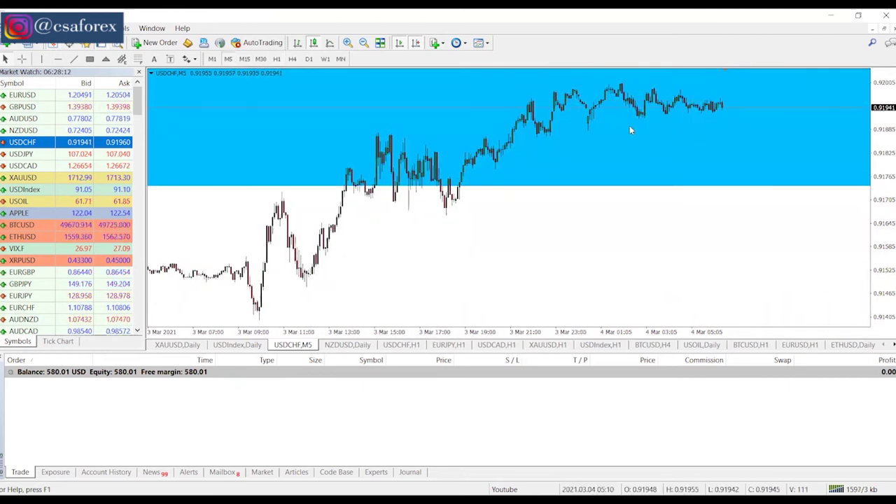
{"action": "left_click", "coordinate": [89, 61]}
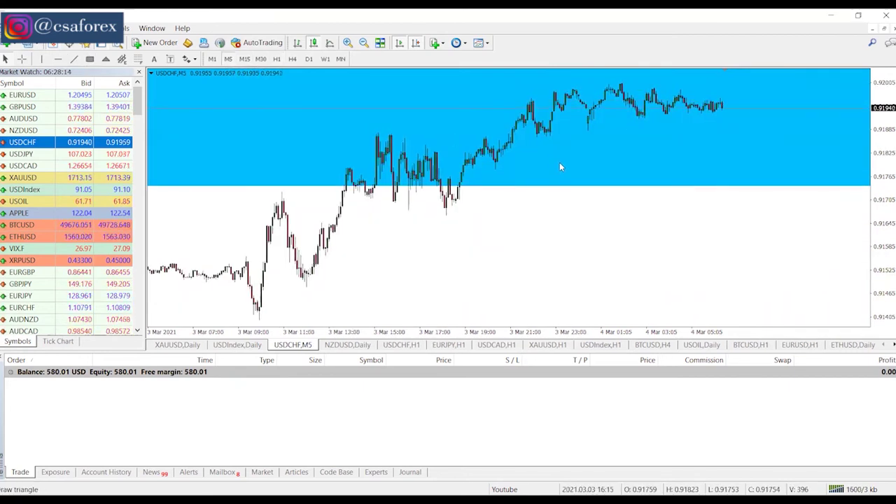
{"action": "left_click", "coordinate": [309, 59]}
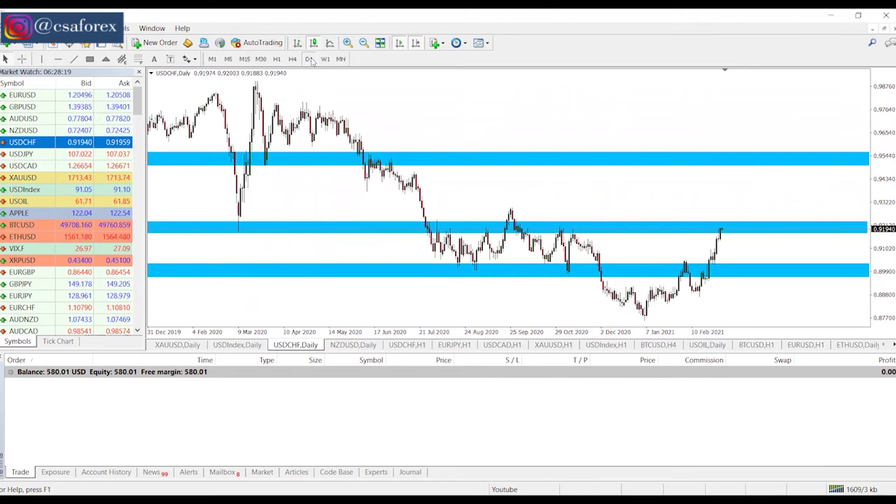
Step the USDCHF chart down through H4, H1, M30 and M5 to examine a possible entry, and switch back to daily.
{"action": "left_click", "coordinate": [292, 59]}
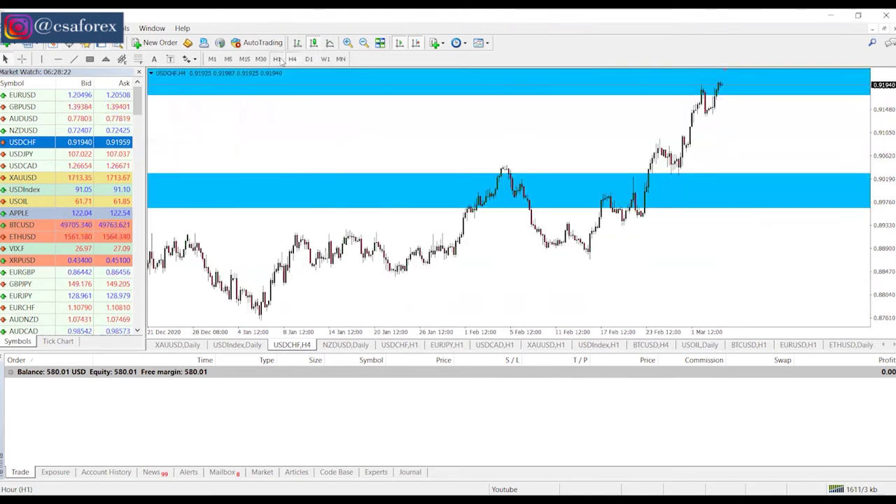
{"action": "left_click", "coordinate": [277, 58]}
{"action": "left_click", "coordinate": [260, 59]}
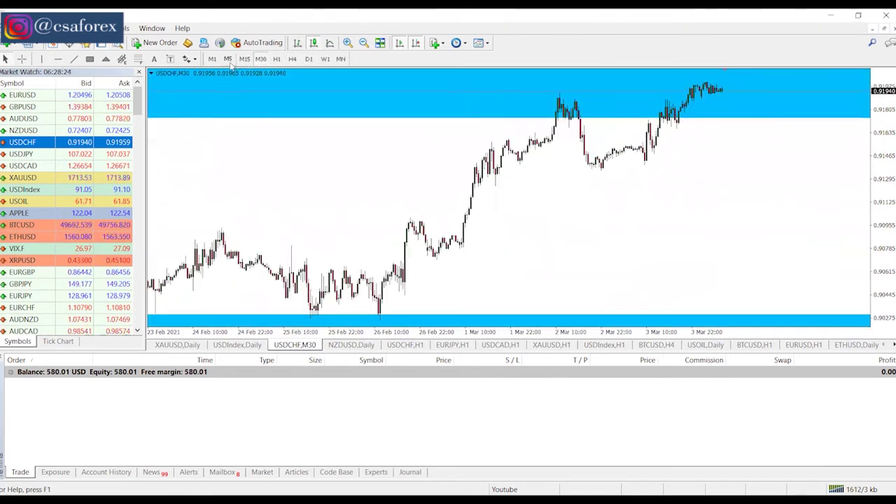
{"action": "left_click", "coordinate": [229, 60]}
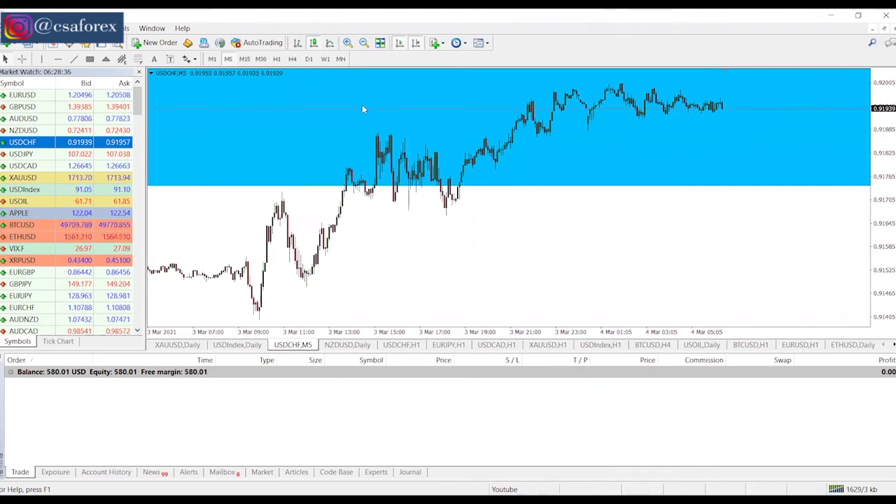
{"action": "left_click_drag", "start_coordinate": [780, 78], "coordinate": [728, 97]}
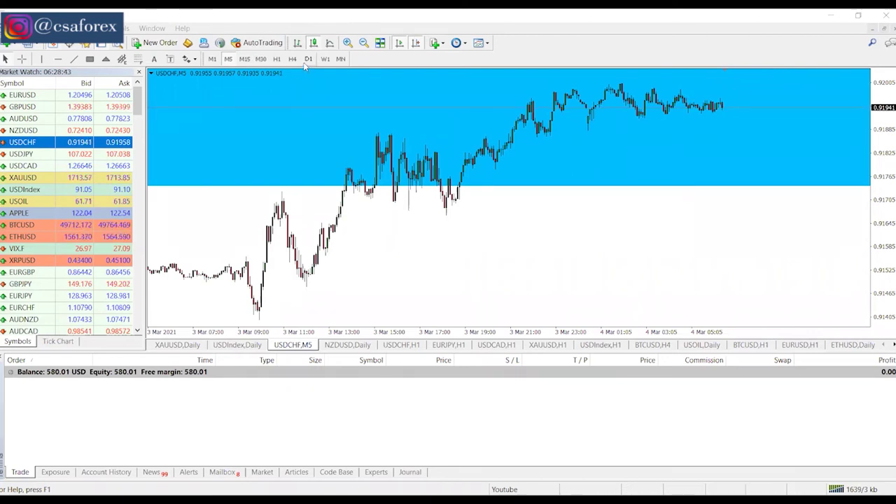
{"action": "key", "text": "d"}
{"action": "key", "text": "1"}
{"action": "key", "text": "Return"}
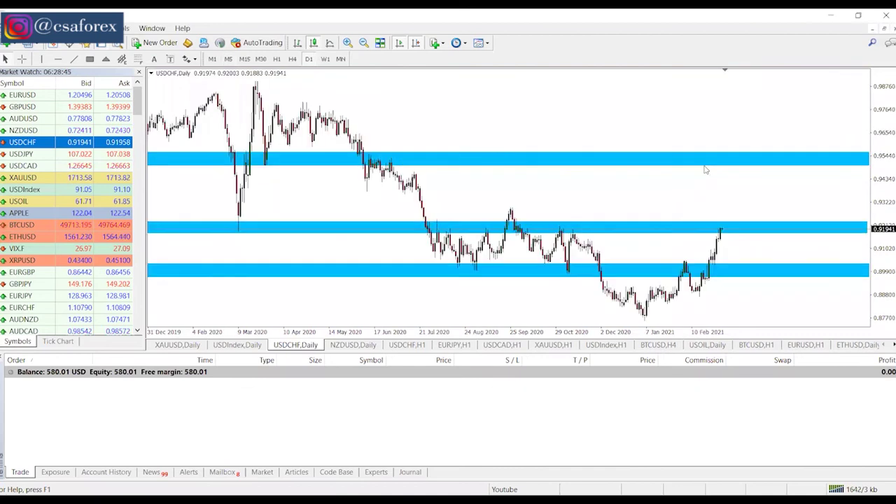
Draw a red arrow from the latest price down to the lower blue zone and handwrite "10p" and "200p" at its ends.
{"action": "left_click_drag", "start_coordinate": [726, 230], "coordinate": [747, 271]}
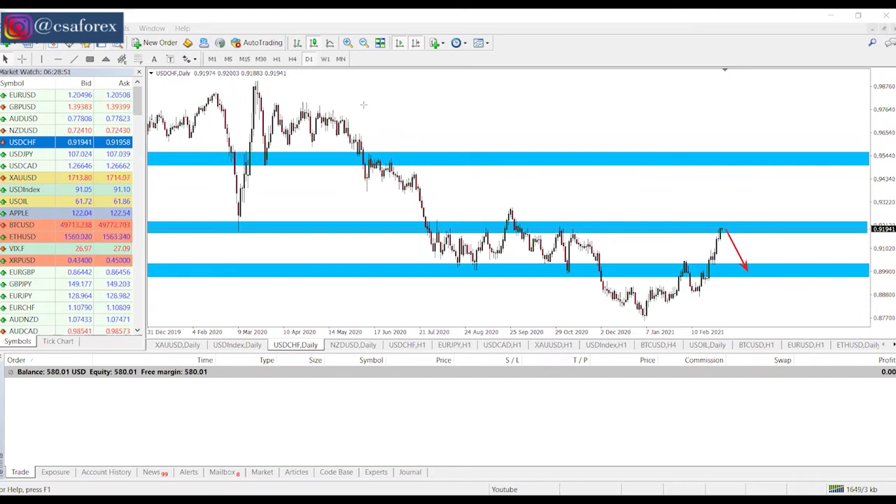
{"action": "mouse_move", "coordinate": [733, 221]}
{"action": "left_mouse_down"}
{"action": "mouse_move", "coordinate": [737, 210]}
{"action": "mouse_move", "coordinate": [746, 221]}
{"action": "left_mouse_up"}
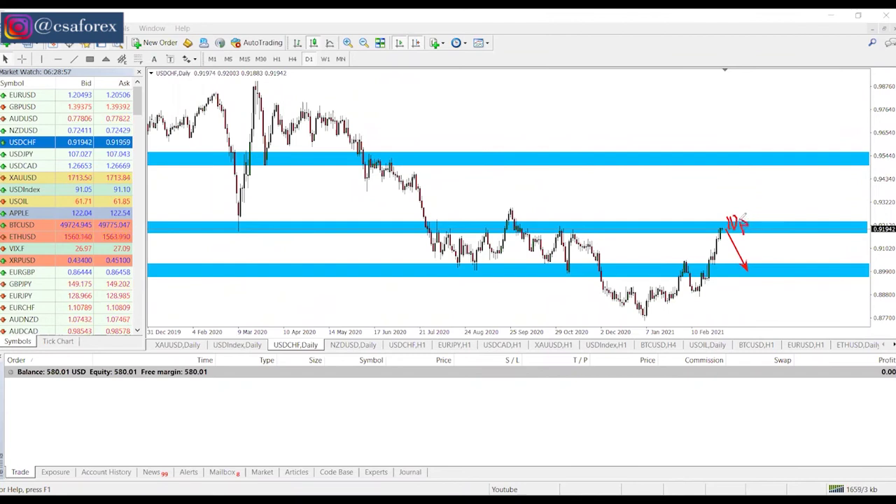
{"action": "mouse_move", "coordinate": [718, 272]}
{"action": "left_mouse_down"}
{"action": "mouse_move", "coordinate": [739, 287]}
{"action": "mouse_move", "coordinate": [758, 272]}
{"action": "mouse_move", "coordinate": [761, 296]}
{"action": "mouse_move", "coordinate": [767, 281]}
{"action": "left_mouse_up"}
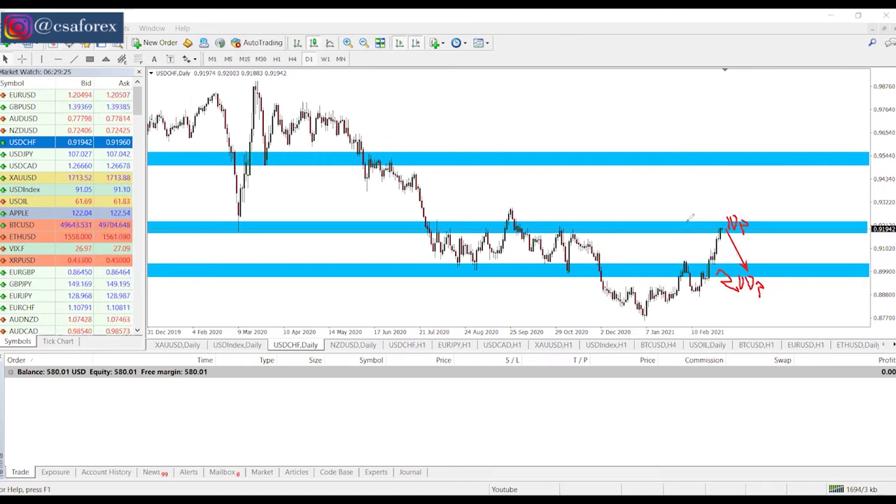
Handwrite "100p" in red on the middle blue zone, before the latest candles.
{"action": "mouse_move", "coordinate": [644, 216]}
{"action": "left_mouse_down"}
{"action": "mouse_move", "coordinate": [644, 230]}
{"action": "mouse_move", "coordinate": [666, 212]}
{"action": "mouse_move", "coordinate": [678, 219]}
{"action": "mouse_move", "coordinate": [673, 232]}
{"action": "mouse_move", "coordinate": [677, 222]}
{"action": "left_mouse_up"}
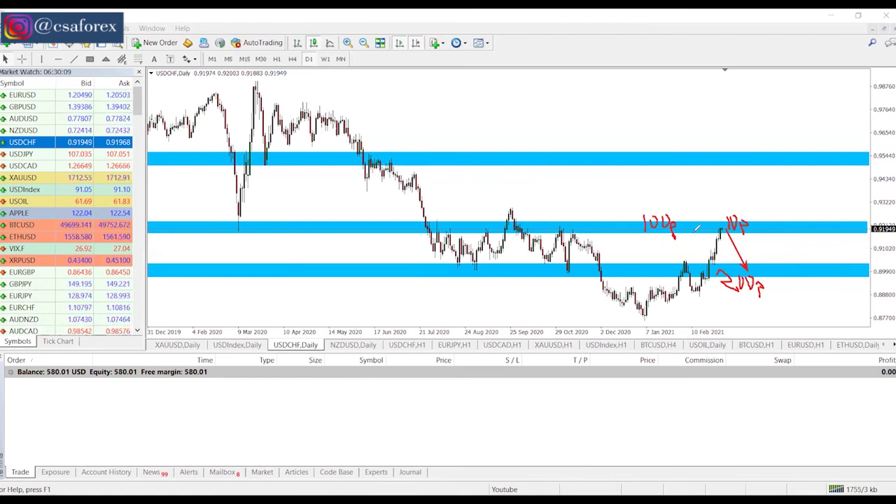
{"action": "mouse_move", "coordinate": [735, 209]}
{"action": "left_mouse_down"}
{"action": "mouse_move", "coordinate": [760, 216]}
{"action": "mouse_move", "coordinate": [741, 244]}
{"action": "mouse_move", "coordinate": [721, 226]}
{"action": "mouse_move", "coordinate": [728, 205]}
{"action": "left_mouse_up"}
{"action": "mouse_move", "coordinate": [707, 280]}
{"action": "left_mouse_down"}
{"action": "mouse_move", "coordinate": [722, 305]}
{"action": "mouse_move", "coordinate": [760, 308]}
{"action": "mouse_move", "coordinate": [774, 277]}
{"action": "mouse_move", "coordinate": [735, 250]}
{"action": "mouse_move", "coordinate": [707, 262]}
{"action": "mouse_move", "coordinate": [708, 280]}
{"action": "left_mouse_up"}
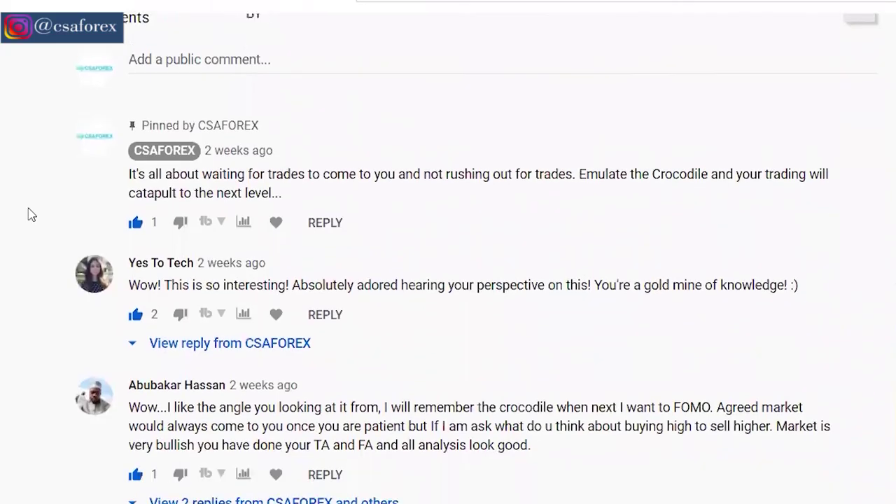
Read through the viewer comments under the YouTube video in the browser.
{"action": "scroll", "coordinate": [28, 214], "scroll_direction": "down", "scroll_amount": 1}
{"action": "scroll", "coordinate": [28, 214], "scroll_direction": "down", "scroll_amount": 2}
{"action": "scroll", "coordinate": [28, 214], "scroll_direction": "down", "scroll_amount": 2}
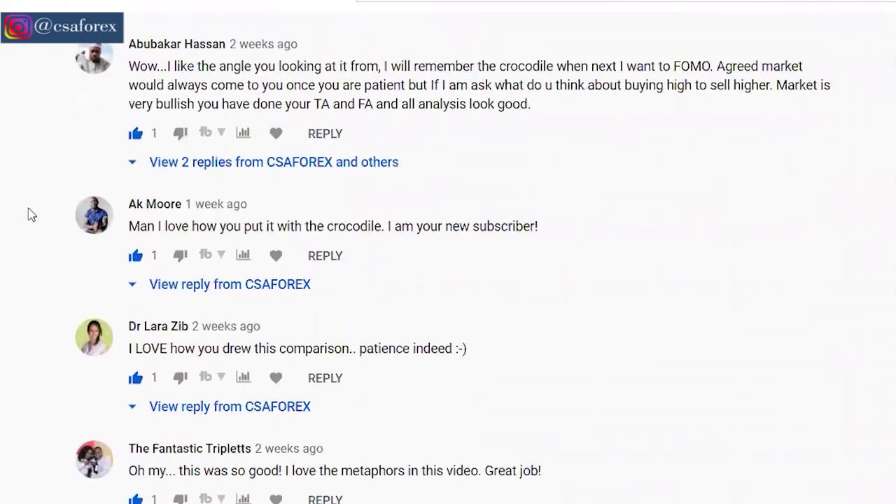